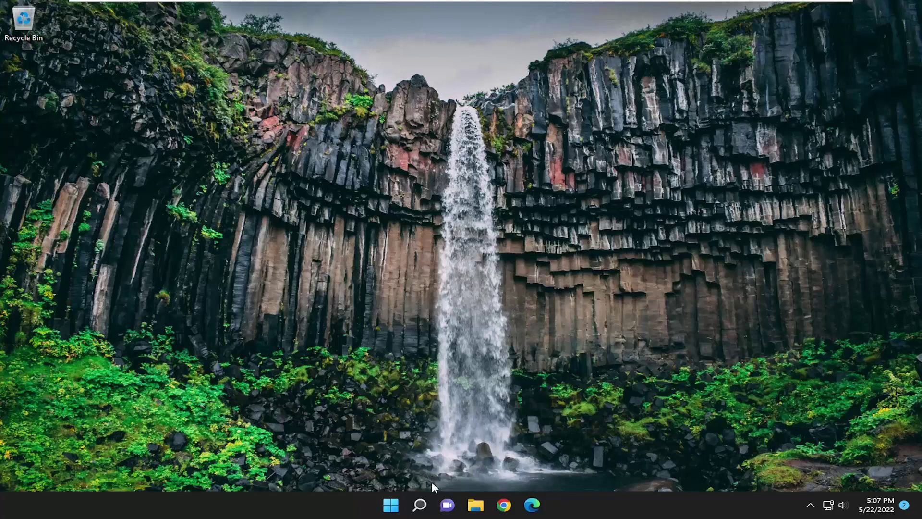
Step: Search 'troubleshoot' and run the Network Adapter troubleshooter from Other troubleshooters
{"action": "left_click", "coordinate": [428, 505]}
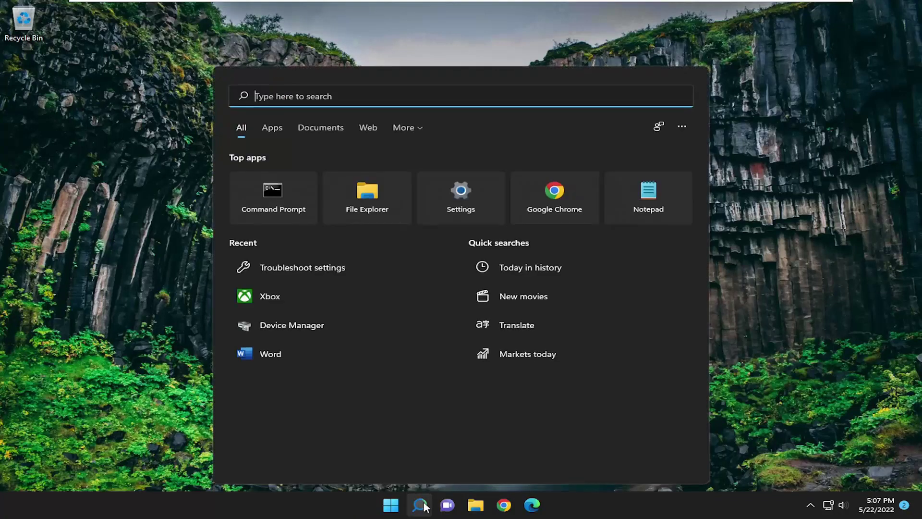
{"action": "type", "text": "troubleshoot"}
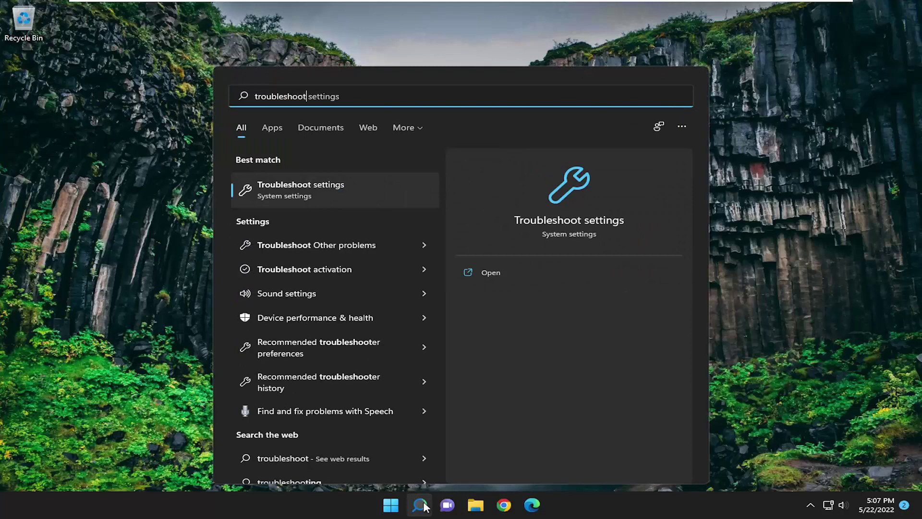
{"action": "left_click", "coordinate": [321, 191]}
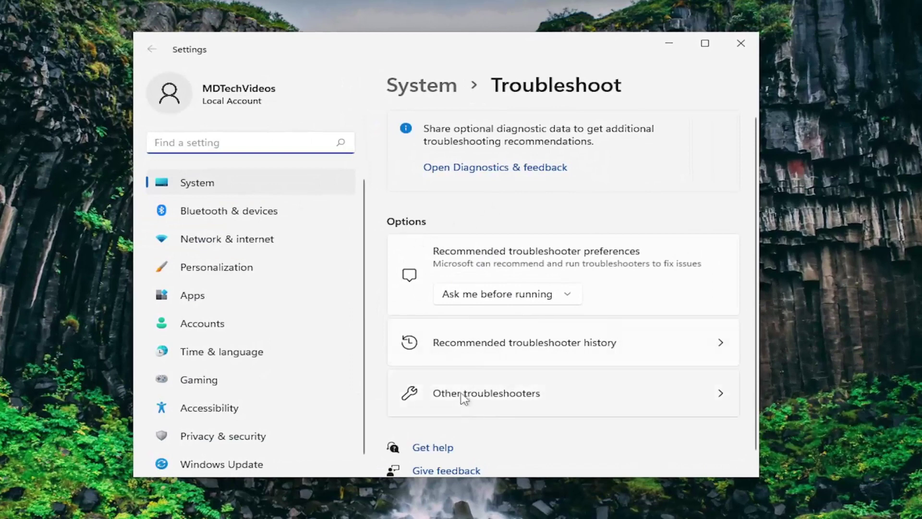
{"action": "left_click", "coordinate": [477, 398]}
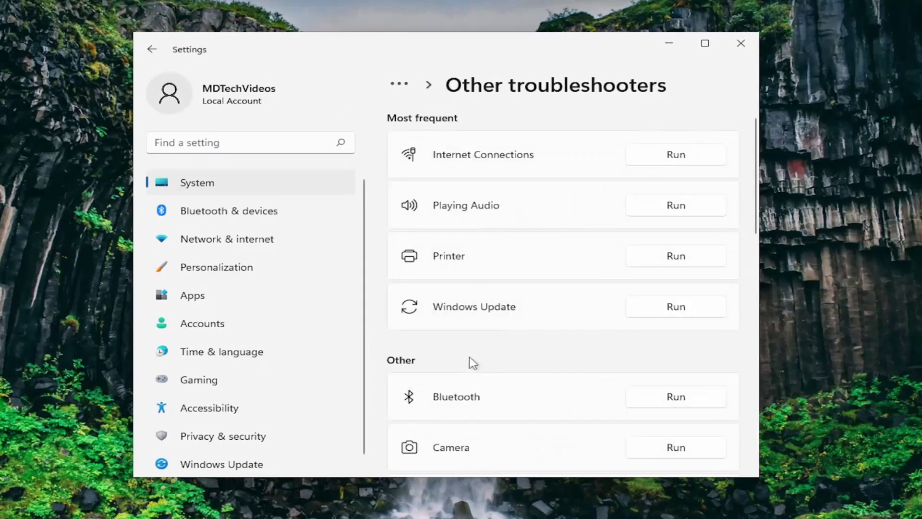
{"action": "scroll", "coordinate": [418, 354], "scroll_direction": "down", "scroll_amount": 3}
{"action": "scroll", "coordinate": [484, 294], "scroll_direction": "down", "scroll_amount": 5}
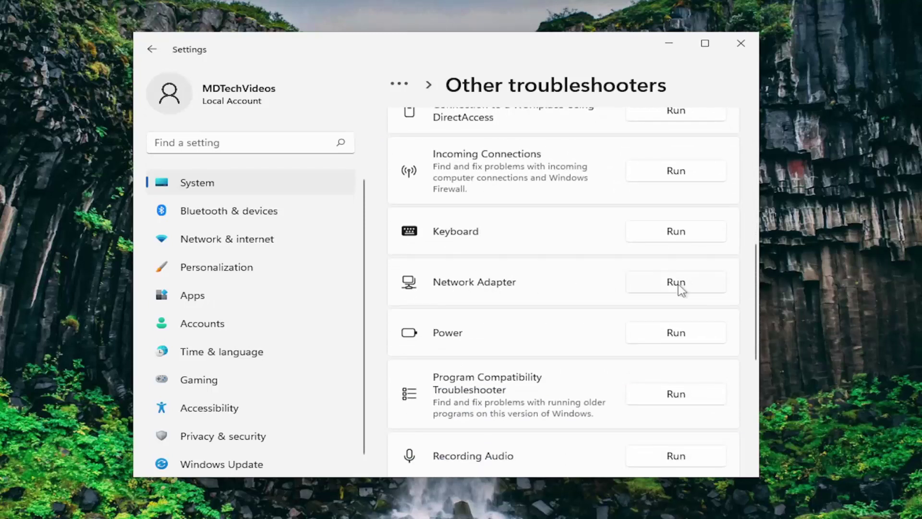
{"action": "left_click", "coordinate": [678, 283]}
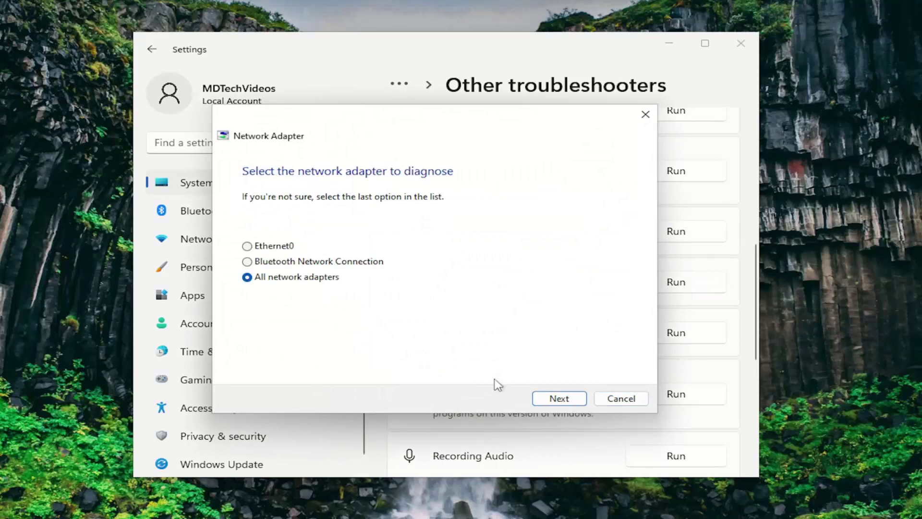
Step: Diagnose all network adapters, testing google.com, then close the troubleshooter and Settings
{"action": "left_click", "coordinate": [548, 396]}
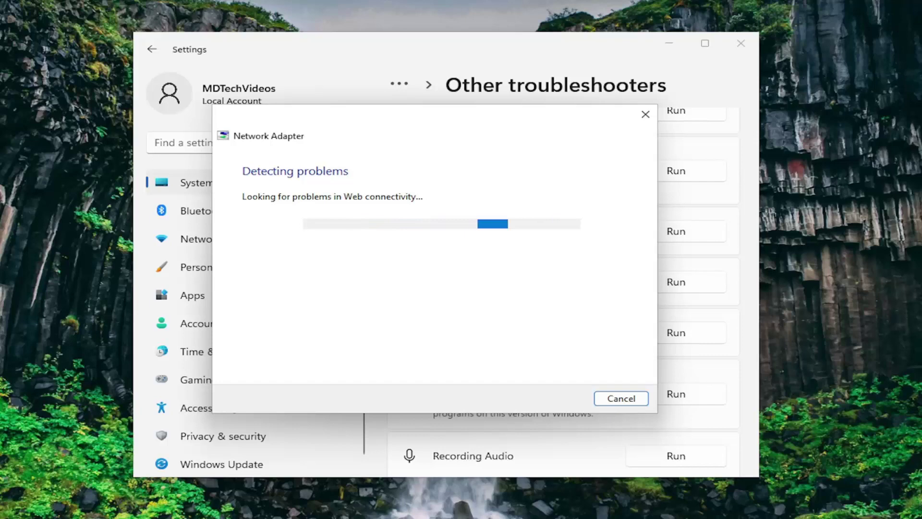
{"action": "key", "text": "Return"}
{"action": "type", "text": "google.com"}
{"action": "key", "text": "Return"}
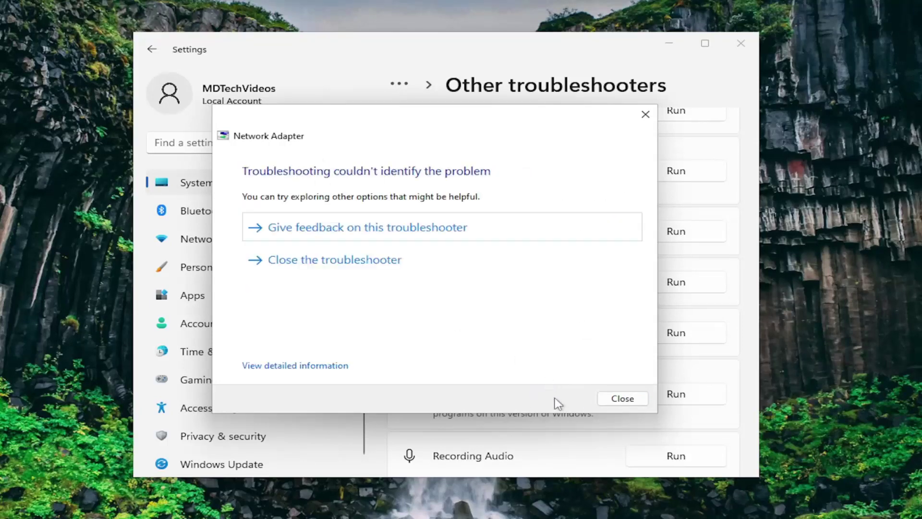
{"action": "left_click", "coordinate": [607, 402]}
{"action": "left_click", "coordinate": [741, 43]}
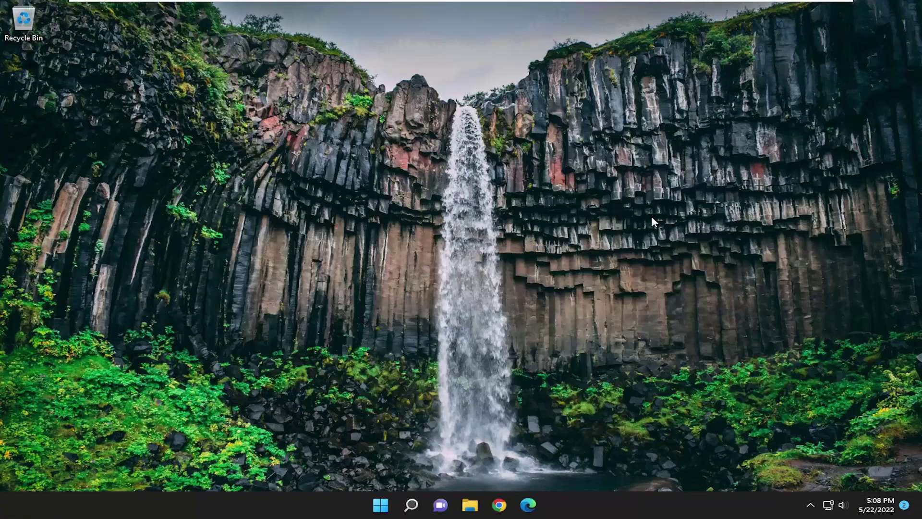
Step: Launch Command Prompt from a 'cmd' search as administrator, approve UAC, and reposition the window
{"action": "left_click", "coordinate": [423, 506]}
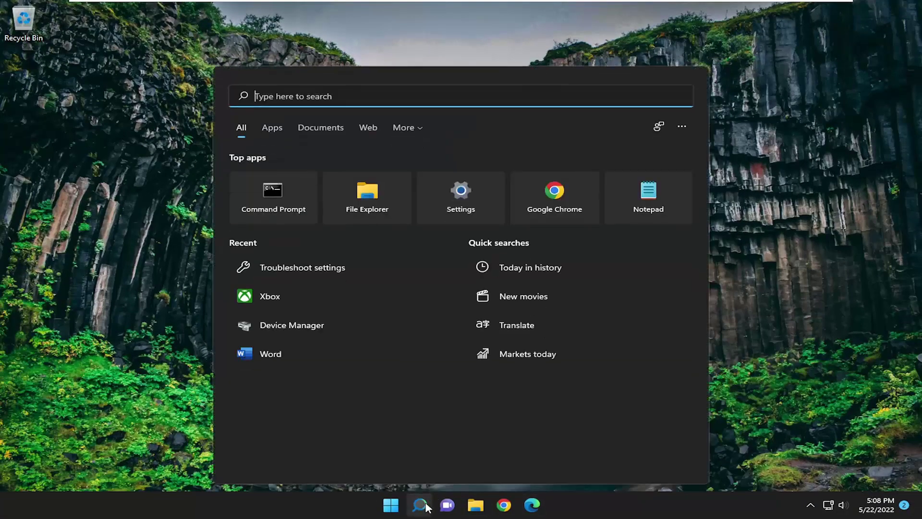
{"action": "type", "text": "cmd"}
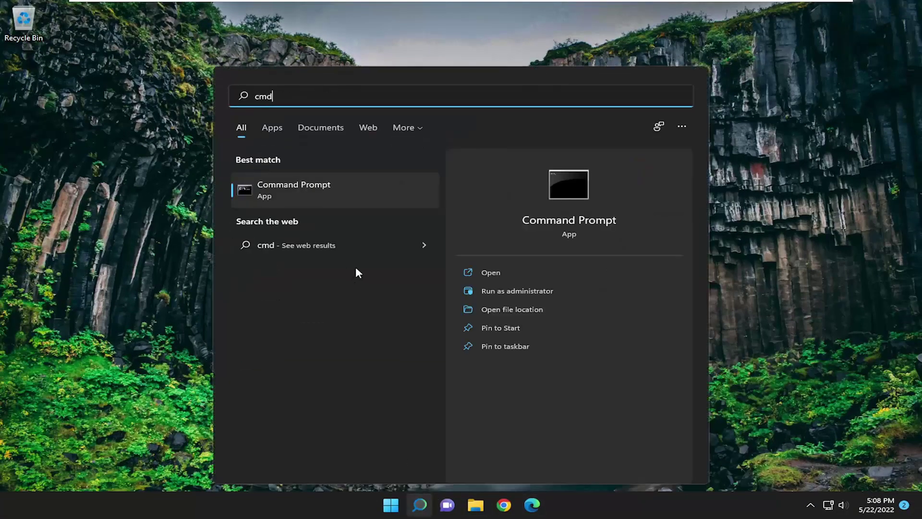
{"action": "right_click", "coordinate": [284, 187]}
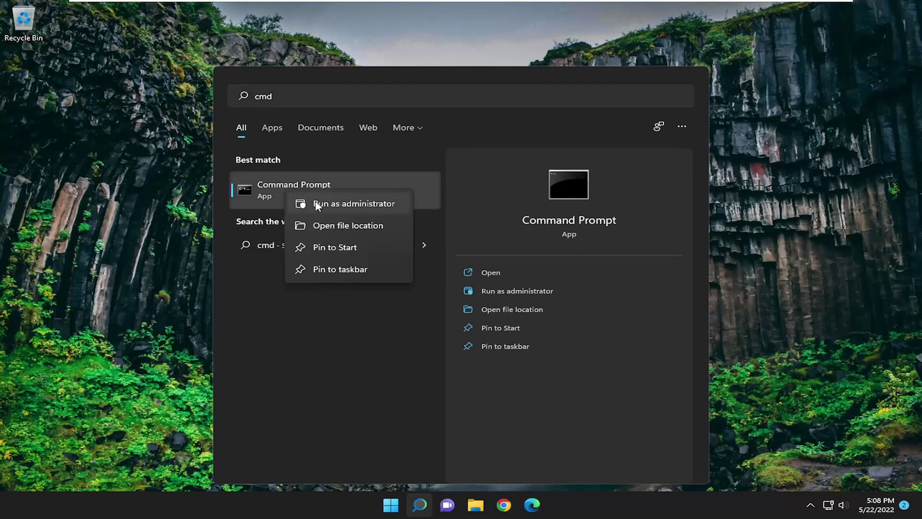
{"action": "left_click", "coordinate": [339, 395]}
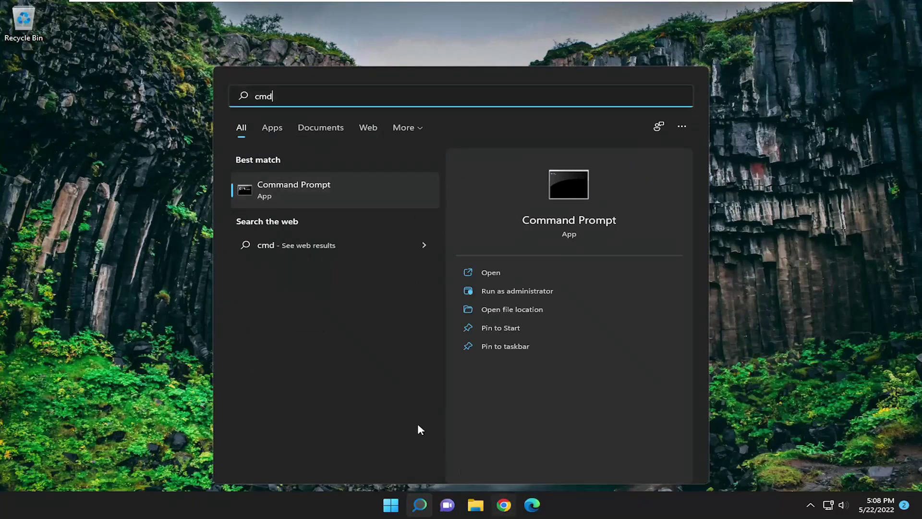
{"action": "right_click", "coordinate": [293, 187]}
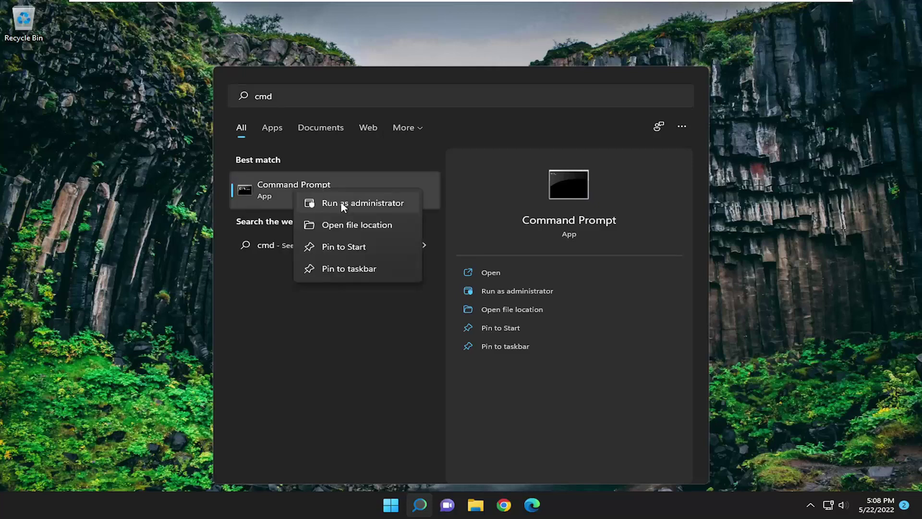
{"action": "left_click", "coordinate": [345, 204]}
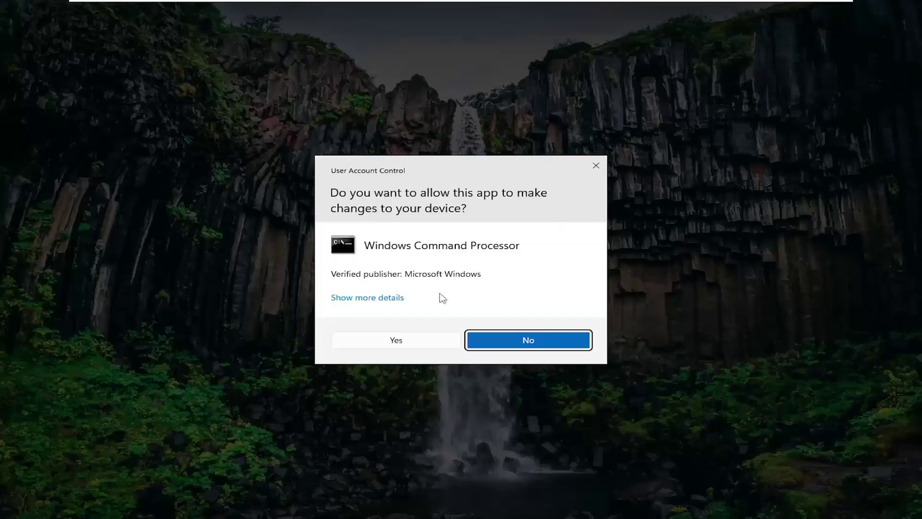
{"action": "left_click", "coordinate": [416, 344]}
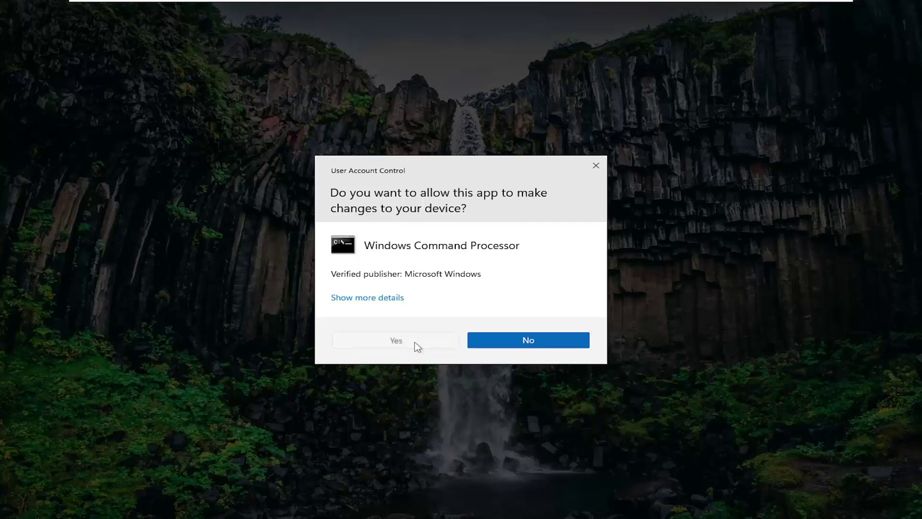
{"action": "left_click_drag", "start_coordinate": [342, 62], "coordinate": [448, 102]}
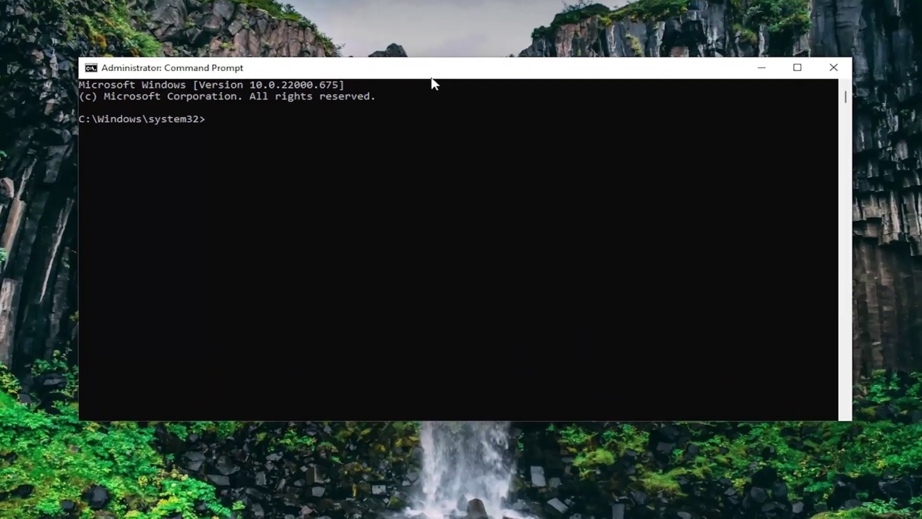
Step: Run 'ipconfig /flushdns' and then 'netsh winsock reset' in the admin Command Prompt
{"action": "type", "text": "ipconfig /flushdns"}
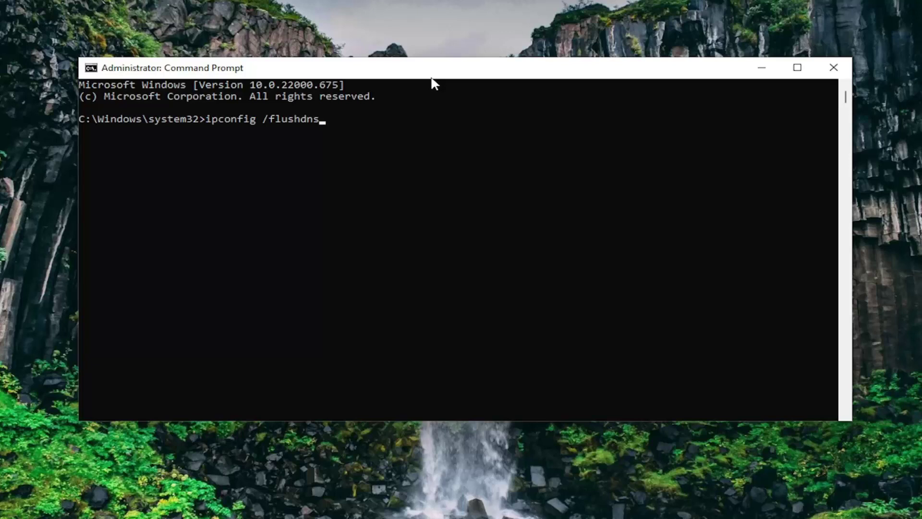
{"action": "key", "text": "Return"}
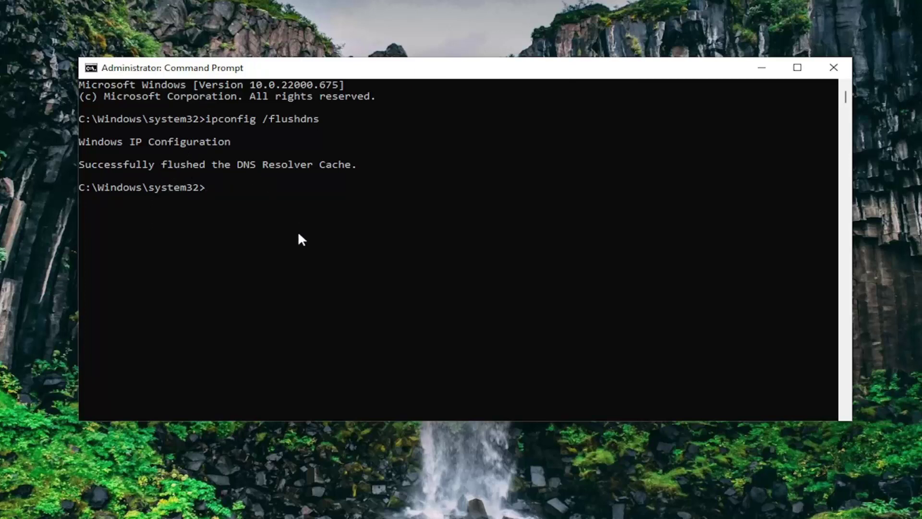
{"action": "type", "text": "netsh winsock reset"}
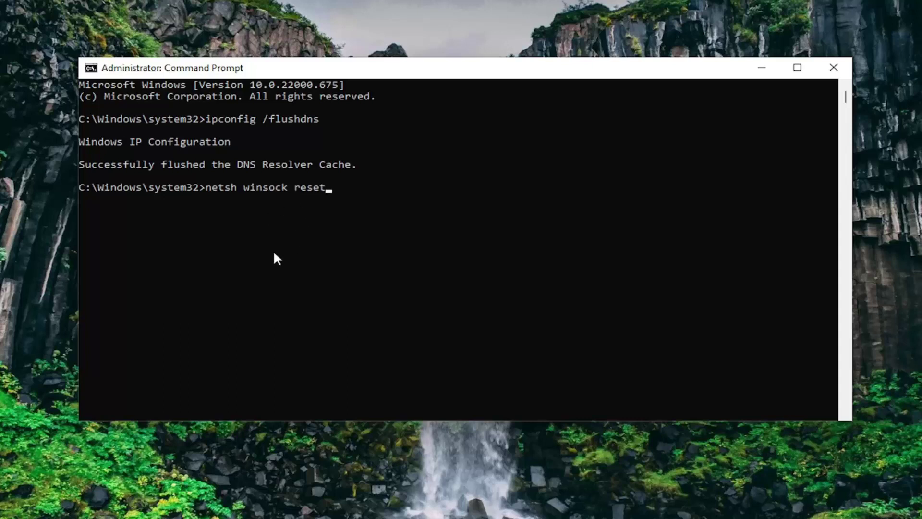
{"action": "key", "text": "Return"}
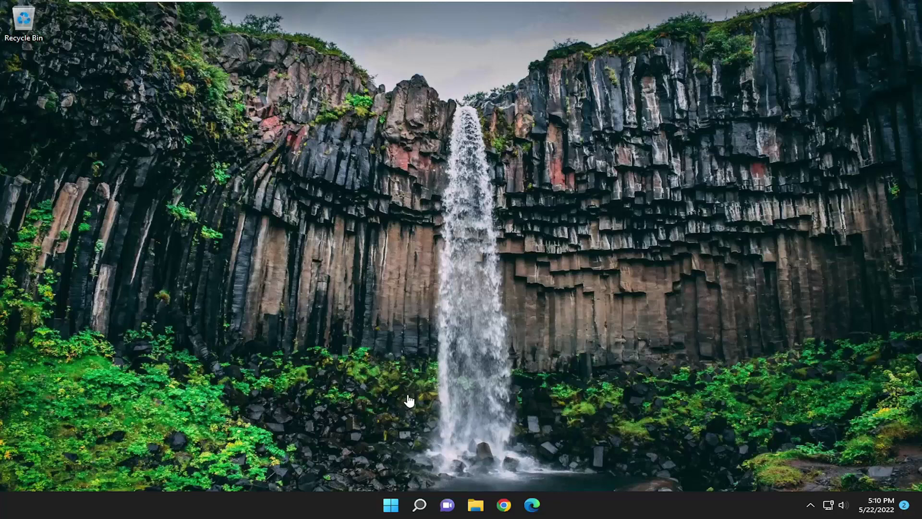
Step: Open Settings via search and go to Network & internet > Advanced network settings
{"action": "left_click", "coordinate": [418, 510]}
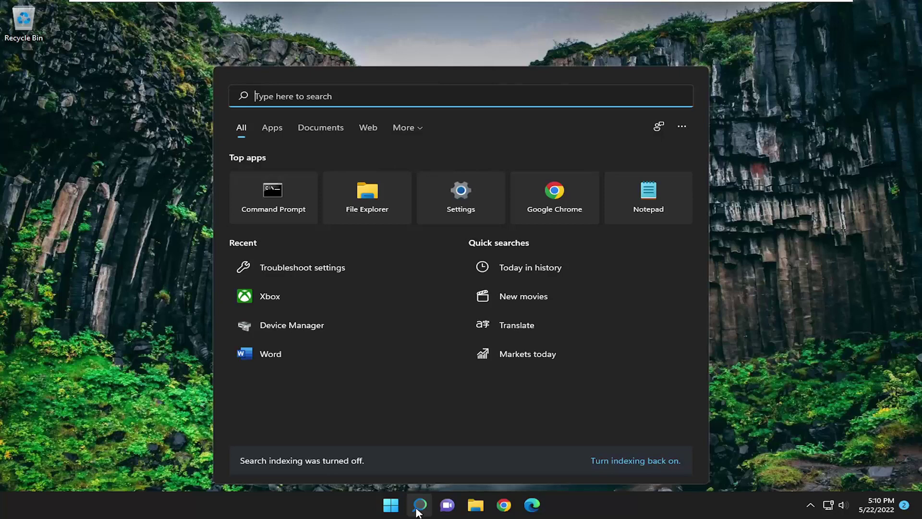
{"action": "type", "text": "settings"}
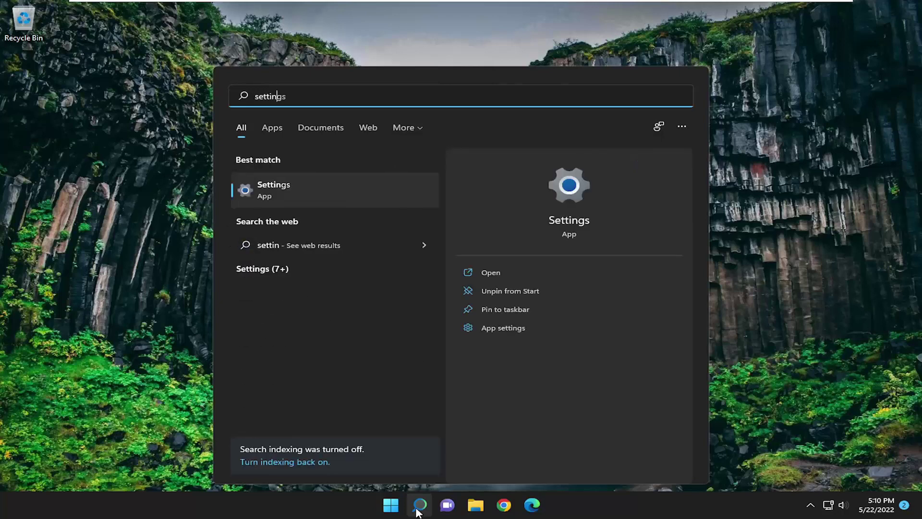
{"action": "left_click", "coordinate": [290, 189]}
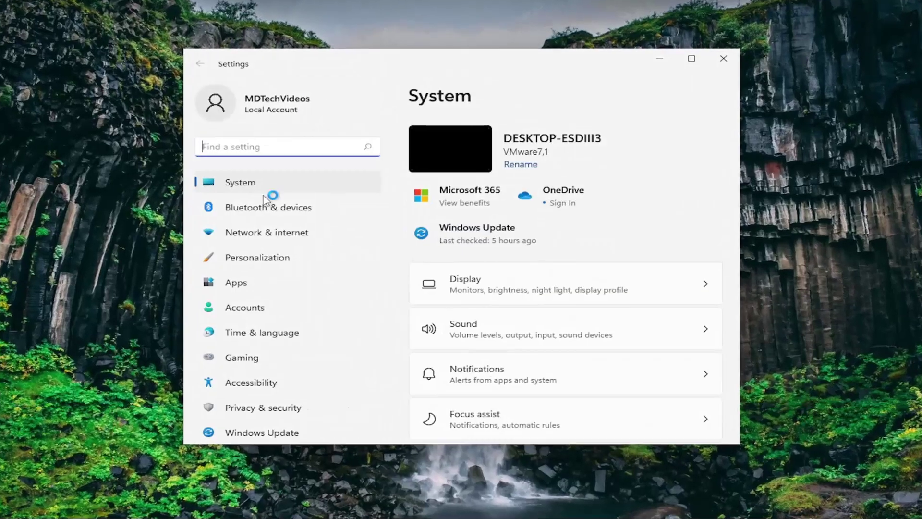
{"action": "left_click", "coordinate": [265, 234]}
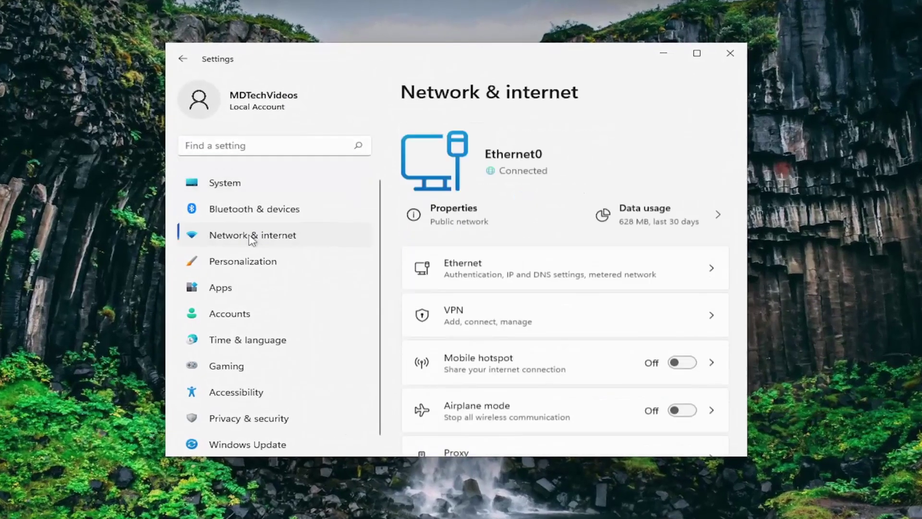
{"action": "scroll", "coordinate": [511, 239], "scroll_direction": "down", "scroll_amount": 3}
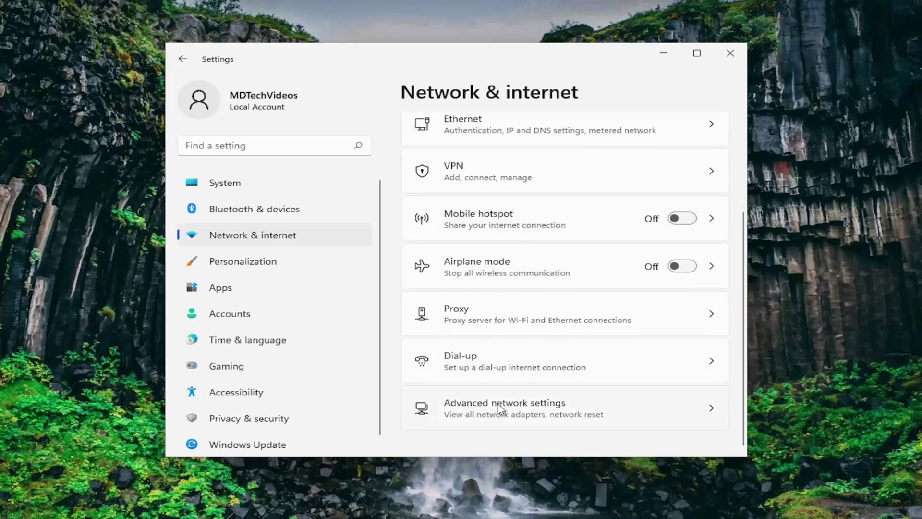
{"action": "left_click", "coordinate": [499, 407]}
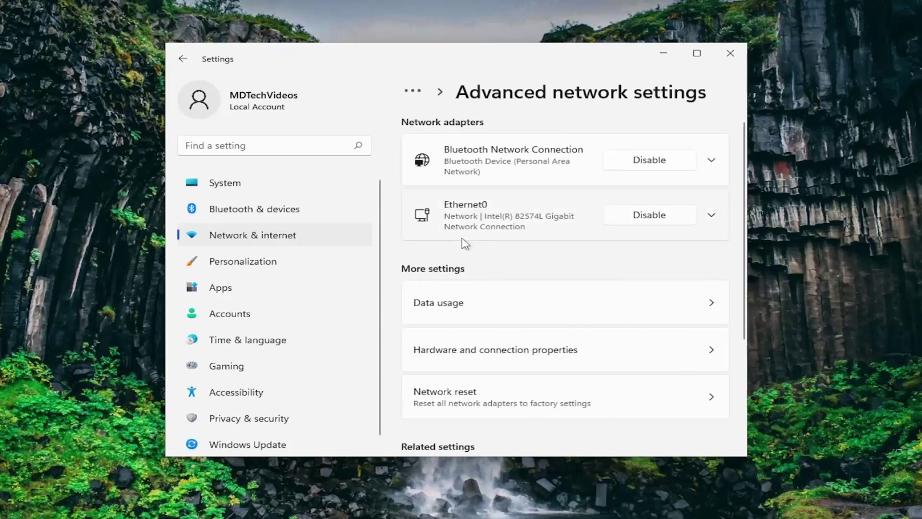
{"action": "scroll", "coordinate": [516, 307], "scroll_direction": "down", "scroll_amount": 1}
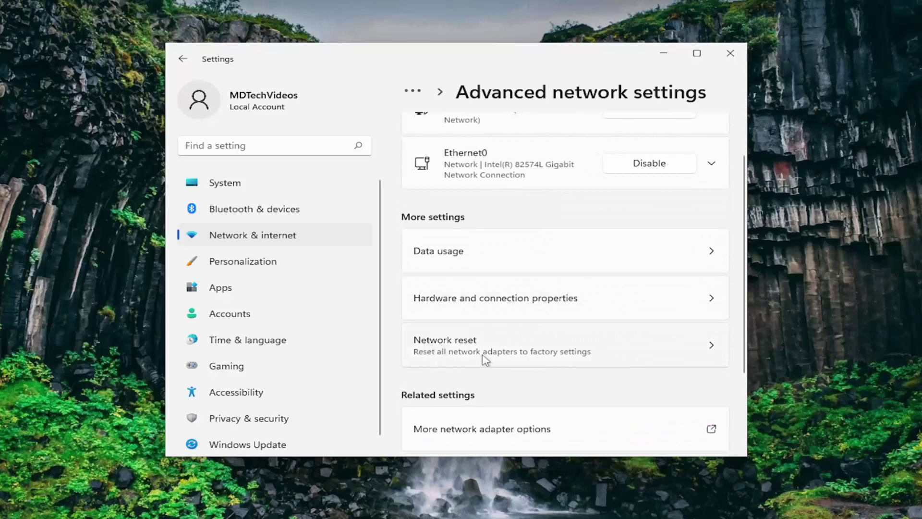
Step: Perform a Network reset with Reset now, confirm Yes, then close Settings
{"action": "left_click", "coordinate": [545, 357]}
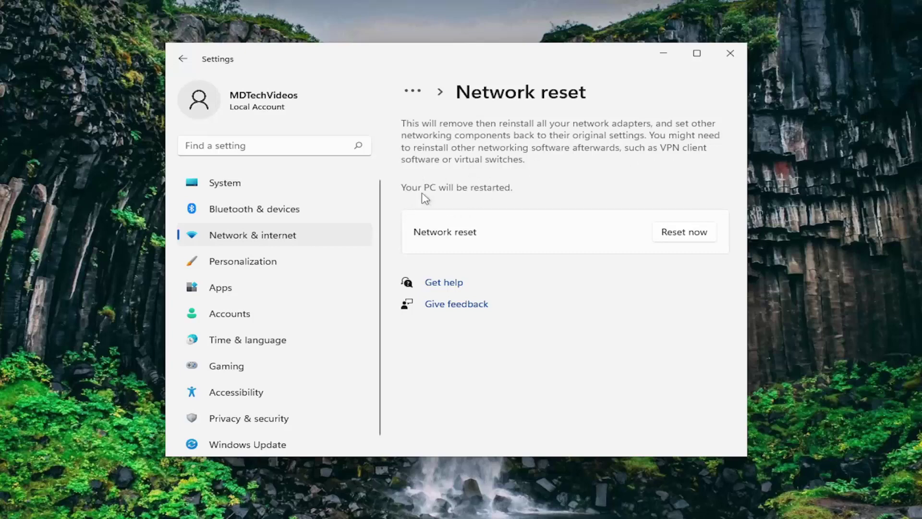
{"action": "left_click", "coordinate": [680, 237]}
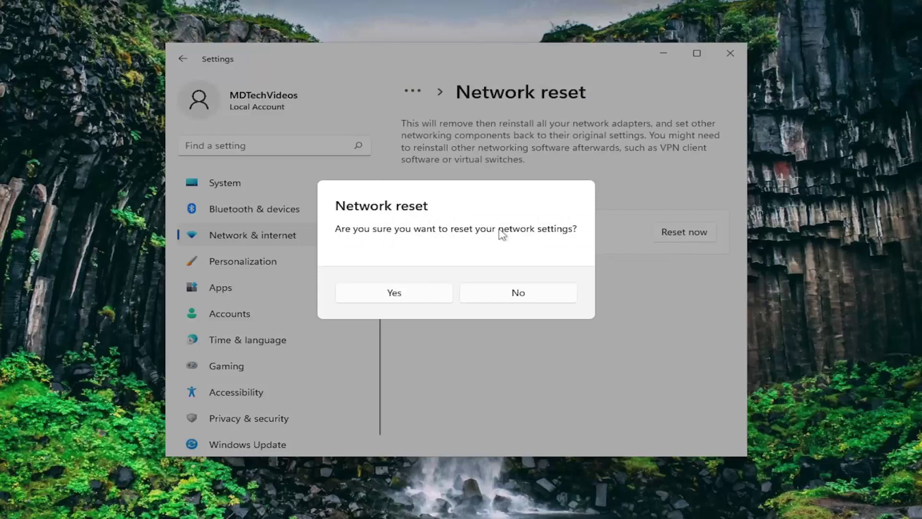
{"action": "left_click", "coordinate": [385, 295]}
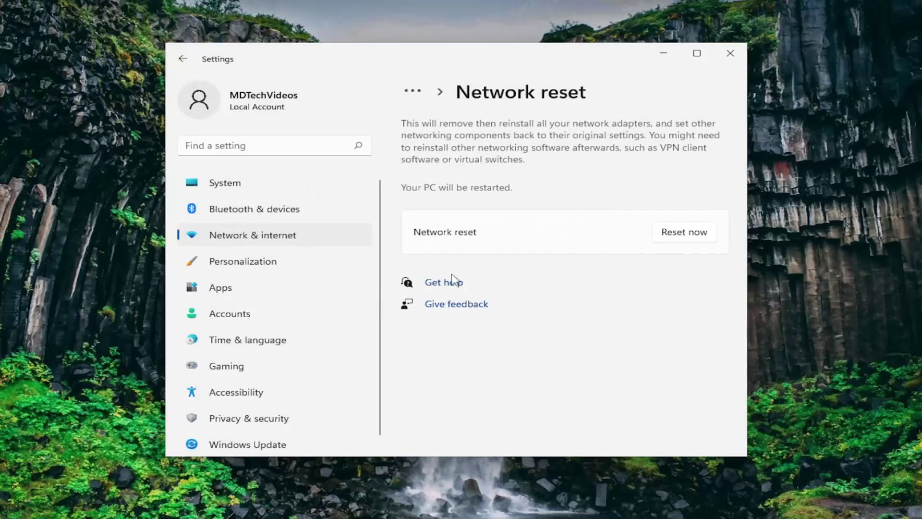
{"action": "left_click", "coordinate": [502, 302]}
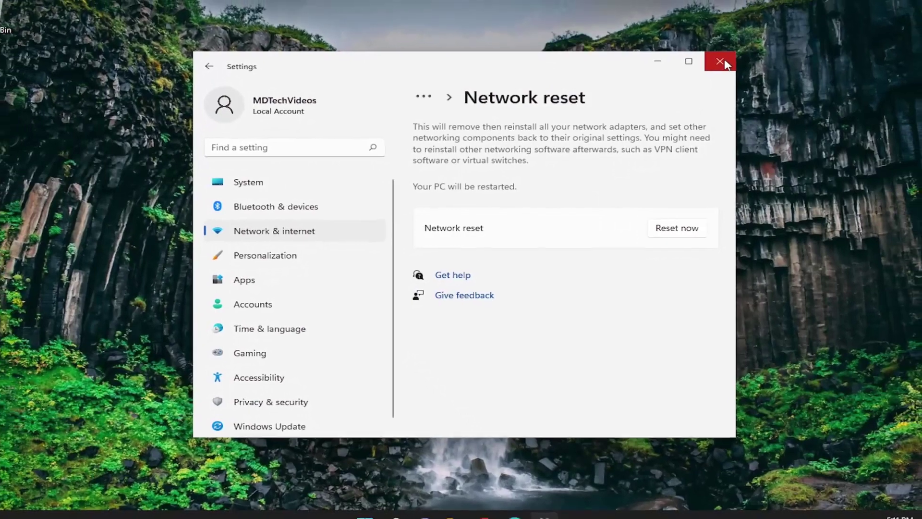
{"action": "left_click", "coordinate": [730, 53]}
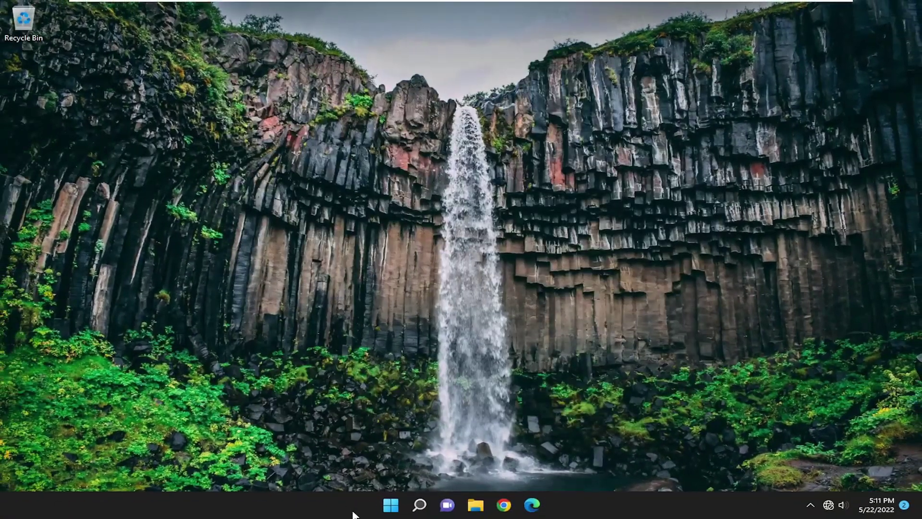
Step: Bring up the Start quick link menu's Shut down or sign out options
{"action": "right_click", "coordinate": [390, 507]}
{"action": "mouse_move", "coordinate": [450, 460]}
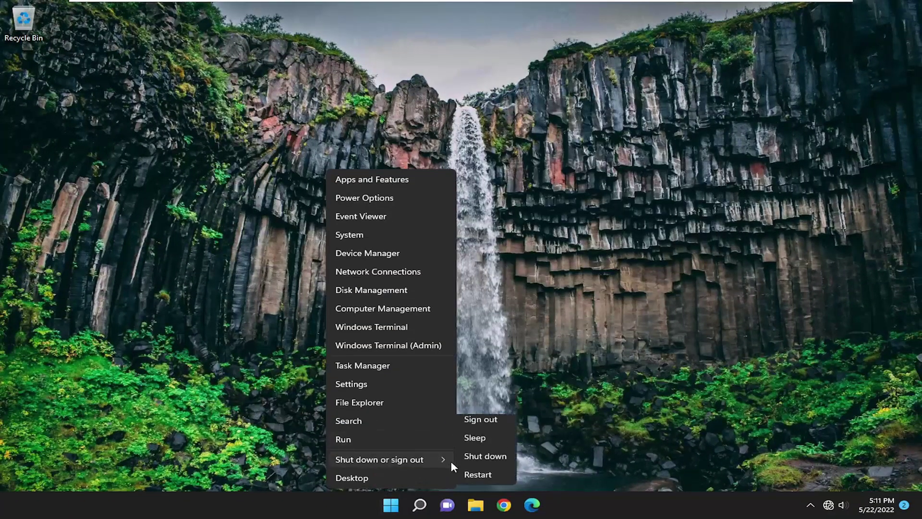